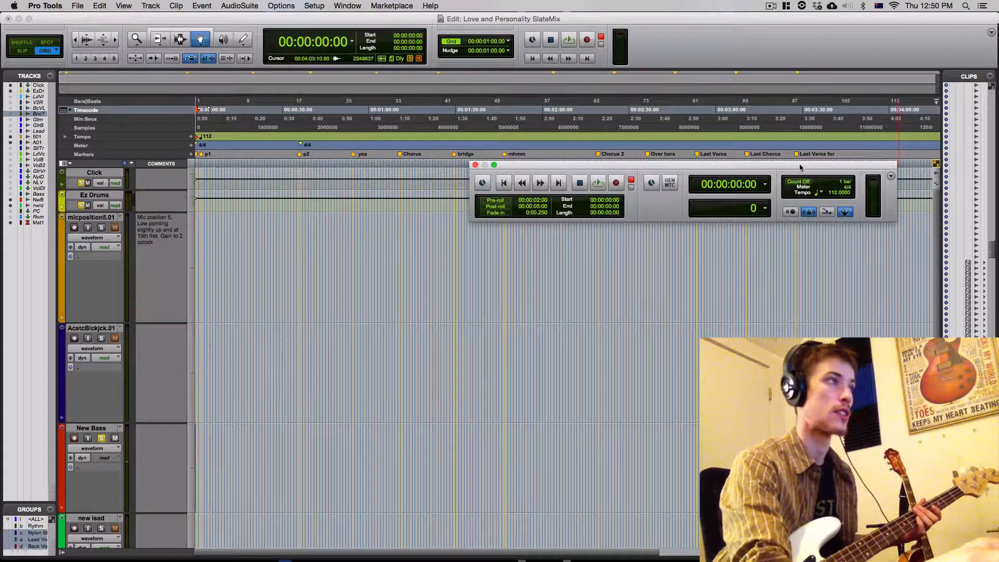
- Record the first bass section on the New Bass track from the session start to the p2 marker, discarding the first attempt
left_click_drag(800, 167, 834, 106)
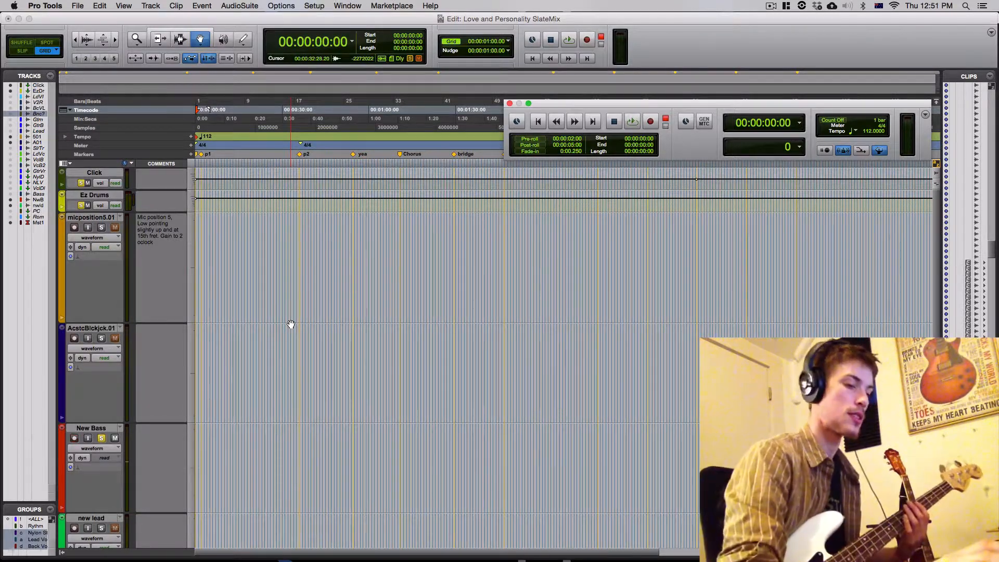
key("super+space")
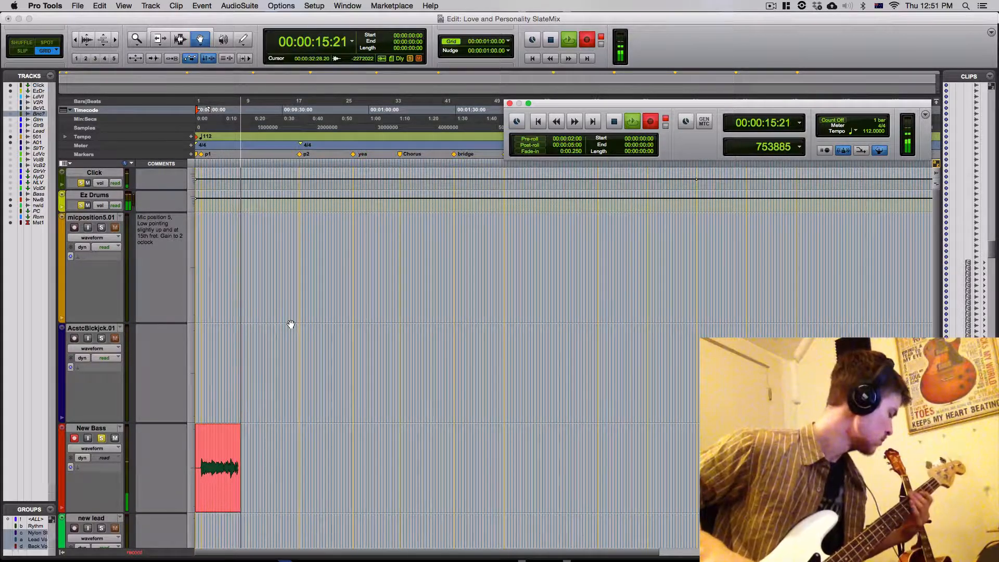
key("super+period")
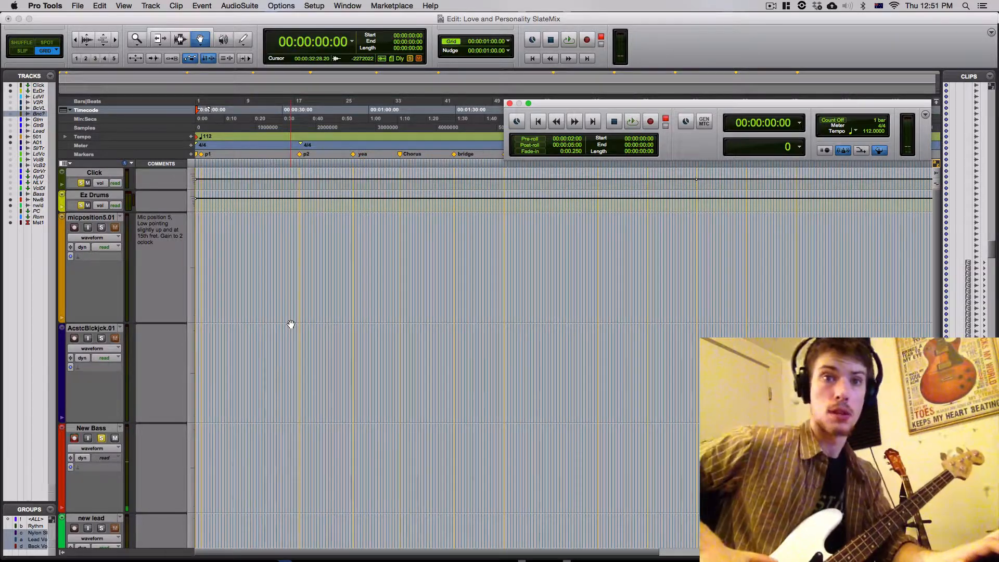
key("super+space")
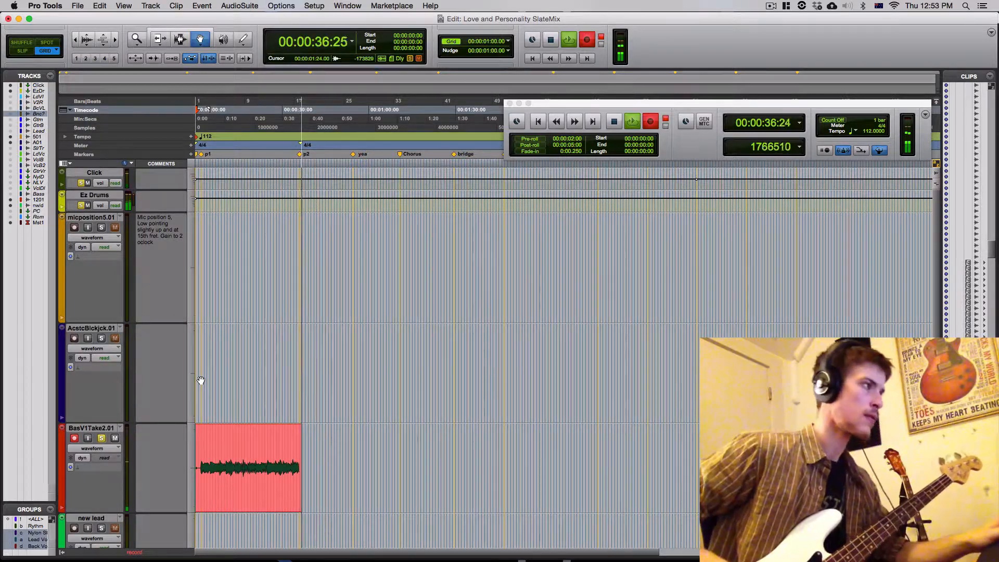
key("space")
key("space")
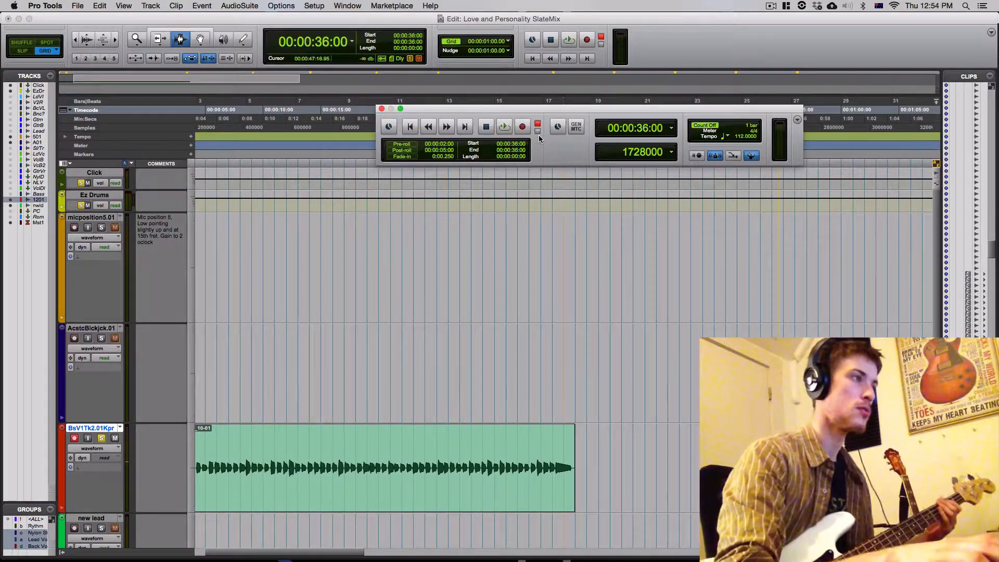
- Record the second bass section from 00:00:36:00, undoing the first pass and recording it again, and close the Transport window
key("super+space")
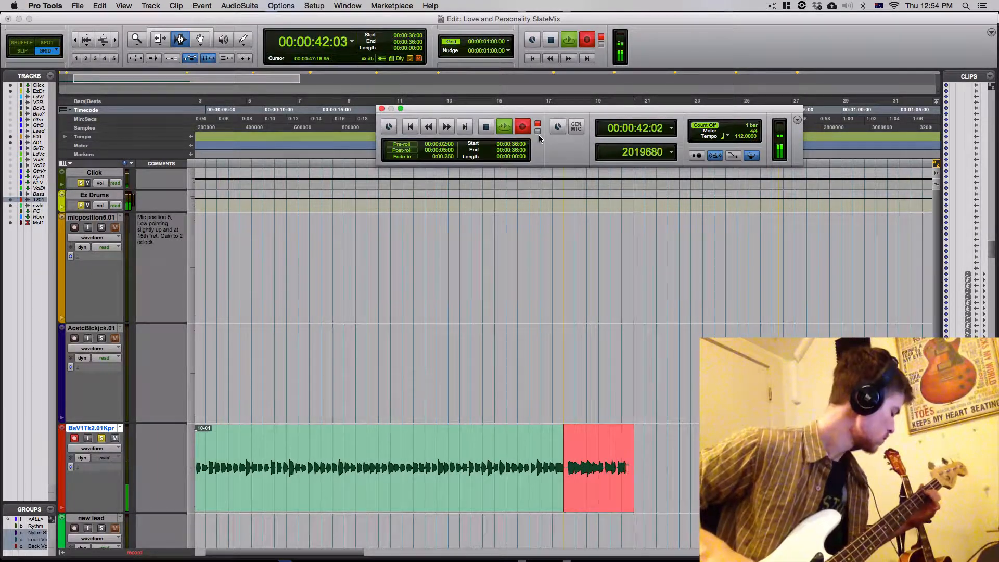
key("space")
key("super+z")
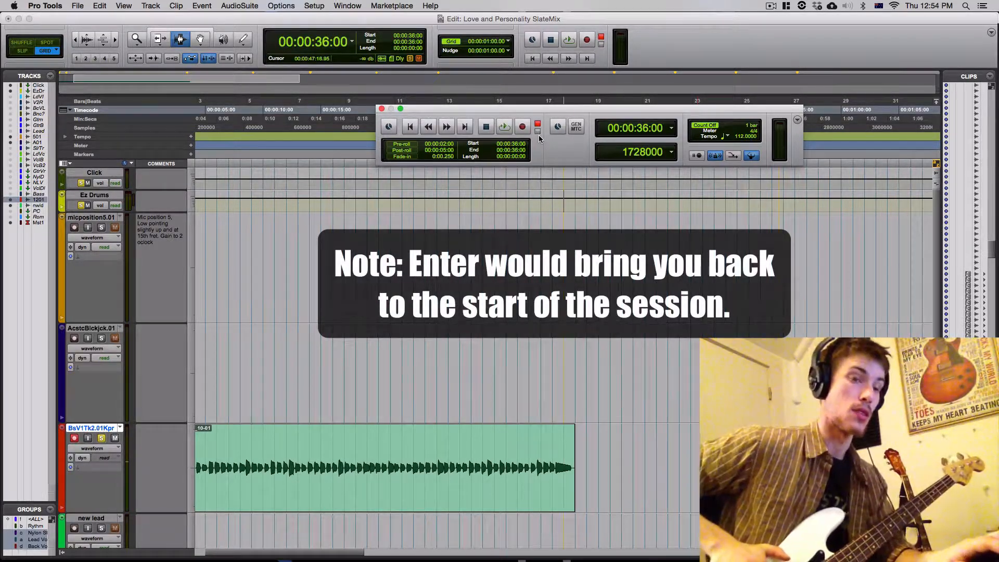
key("super+space")
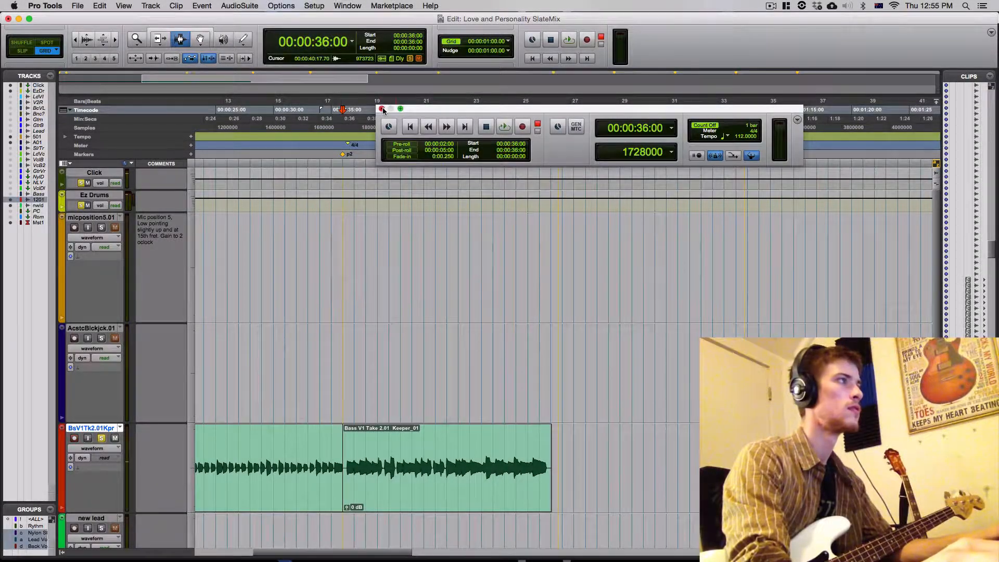
left_click(382, 109)
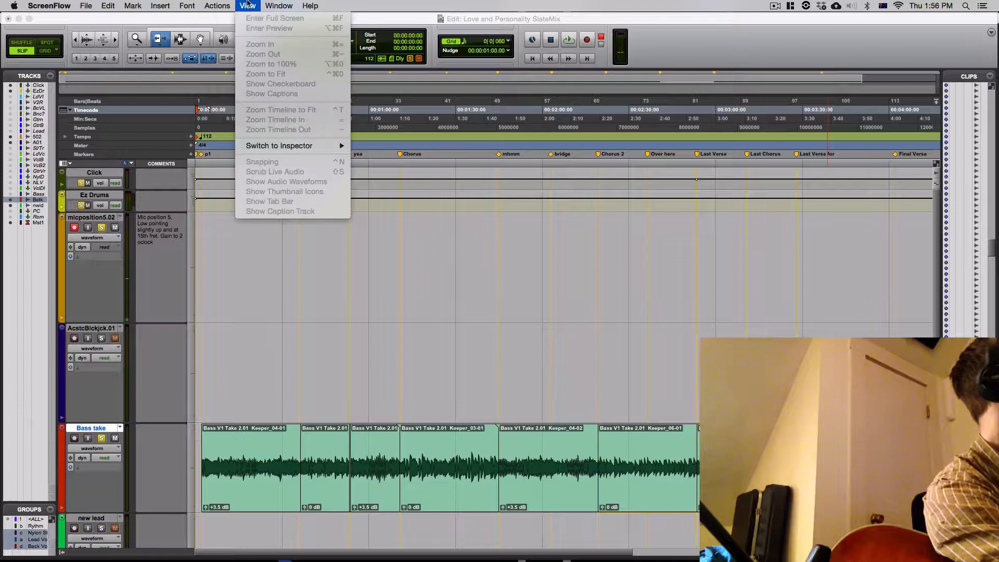
left_click(482, 11)
left_click(484, 18)
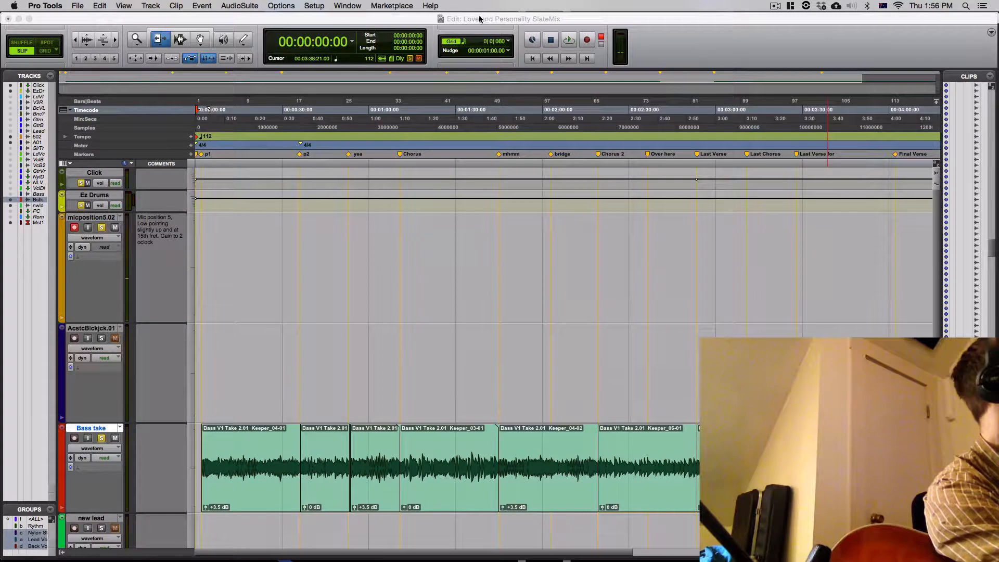
- Check the count-off setting in the Transport window, and record the acoustic guitar from the session start to just past the p2 marker
left_click(347, 6)
mouse_move(347, 6)
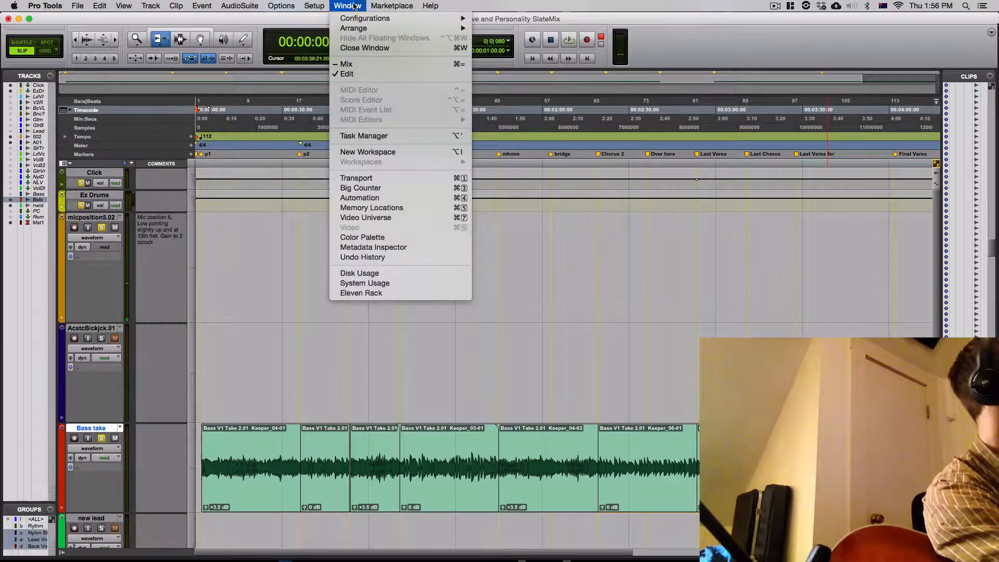
left_click(364, 178)
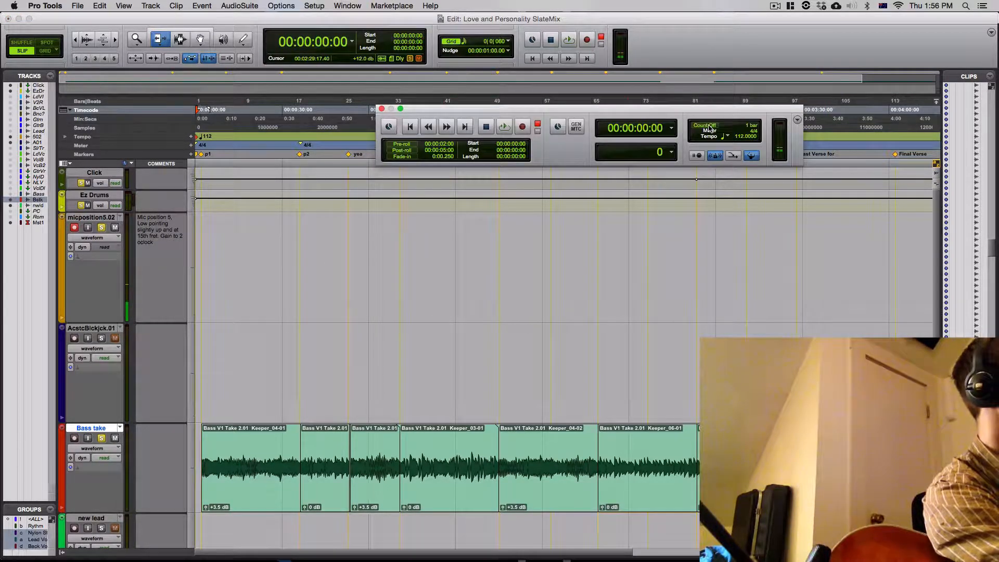
left_click(381, 110)
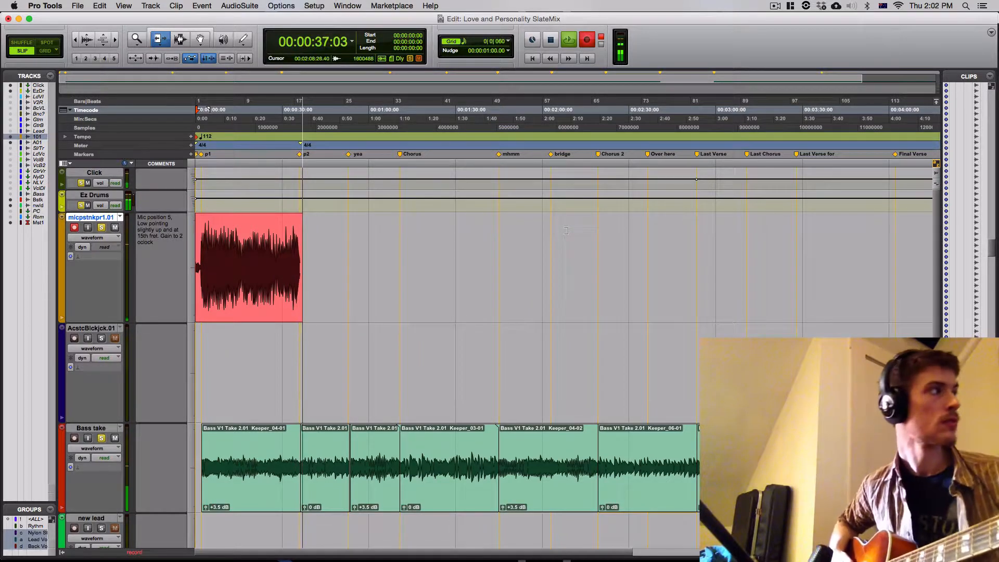
key("space")
key("space")
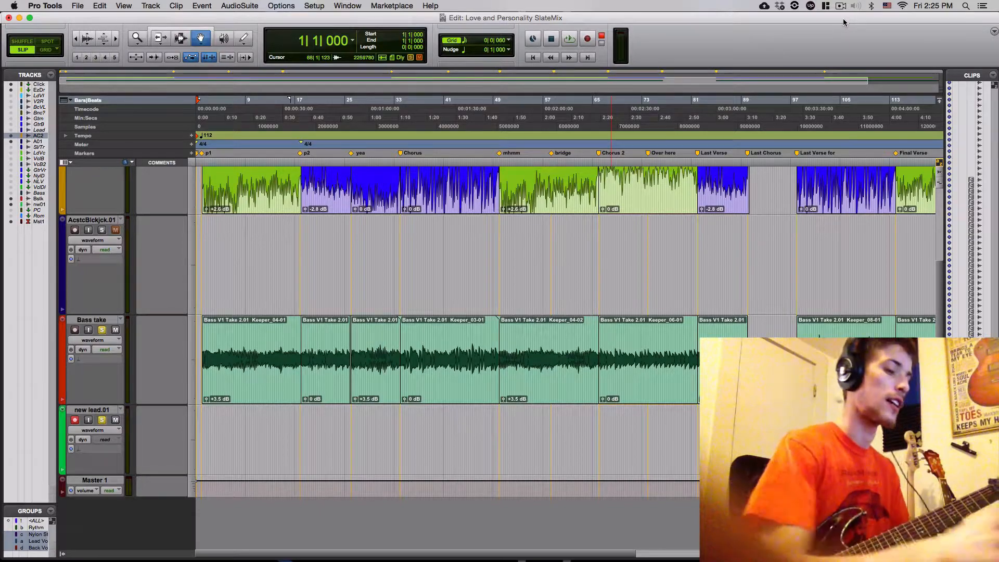
- Check the Mix window, then record the lead guitar from bar 1 to just past the p2 marker and play it back
key("super+equal")
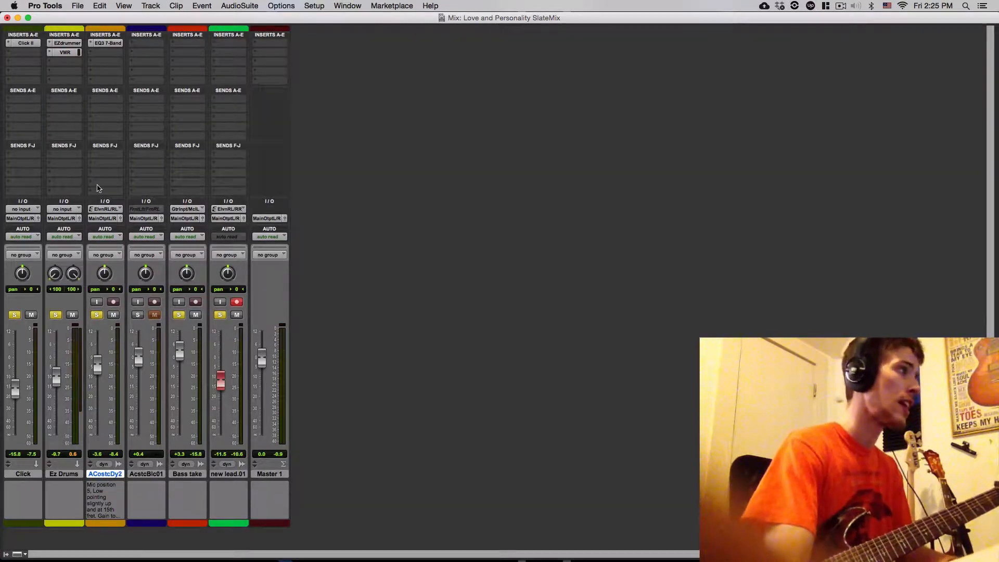
key("super+equal")
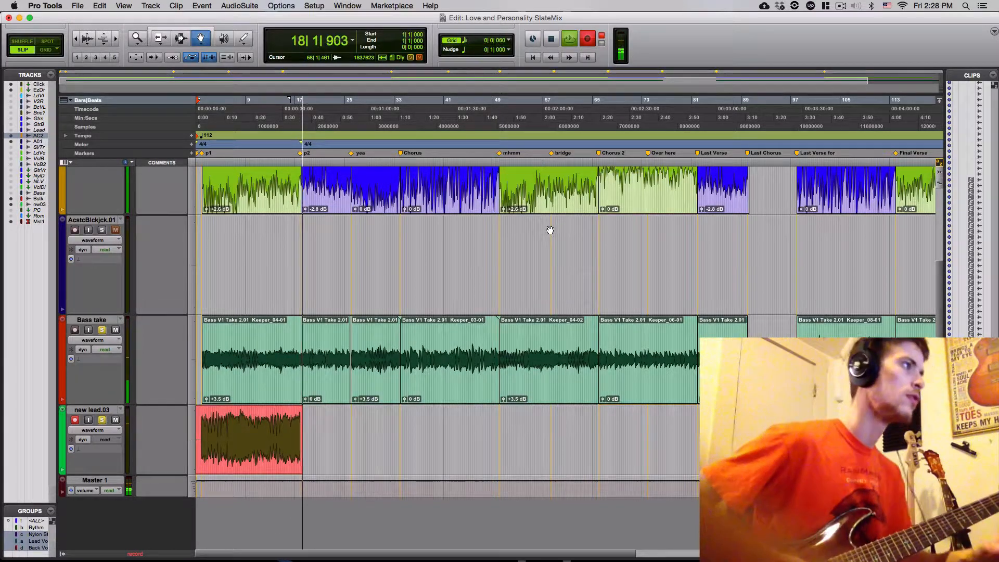
key("space")
key("space")
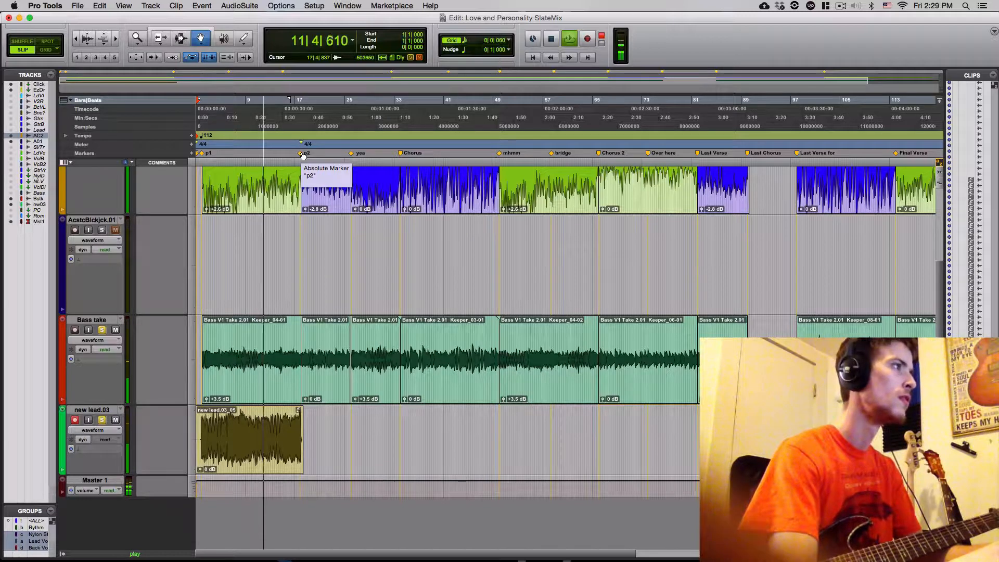
- Record the second lead guitar section from the p2 marker to just past the yea marker
left_click(302, 154)
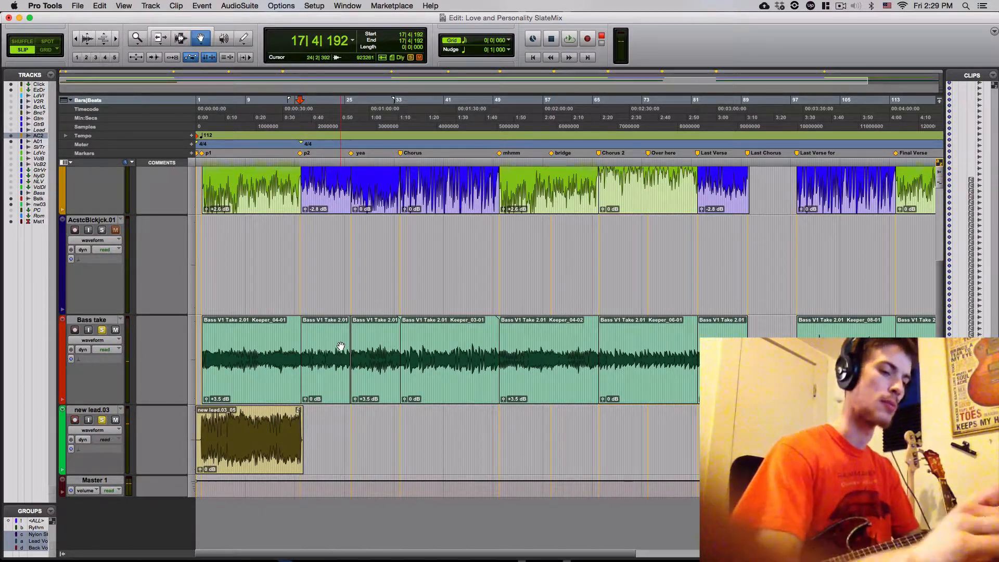
key("super+bracketright")
key("super+bracketright")
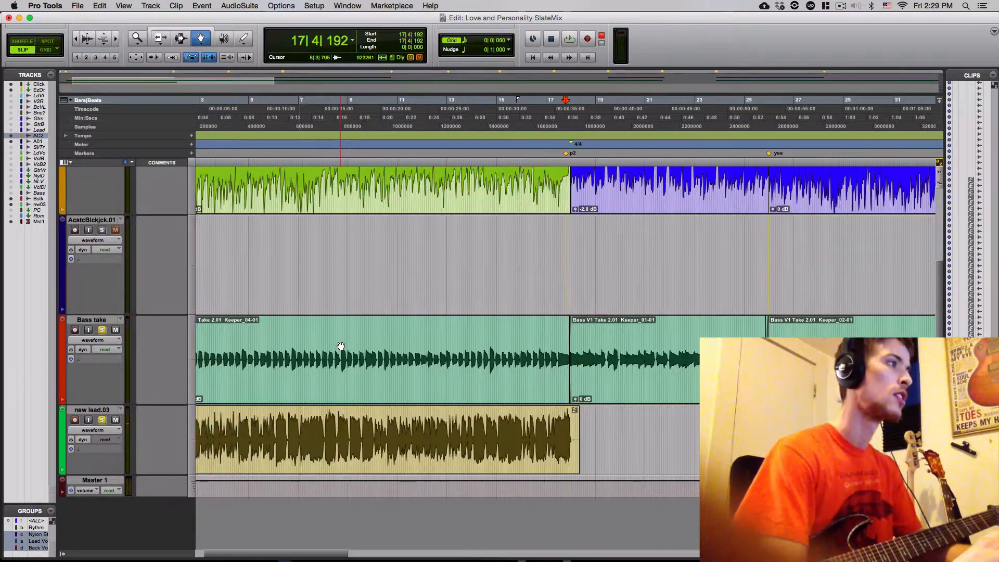
key("super+bracketleft")
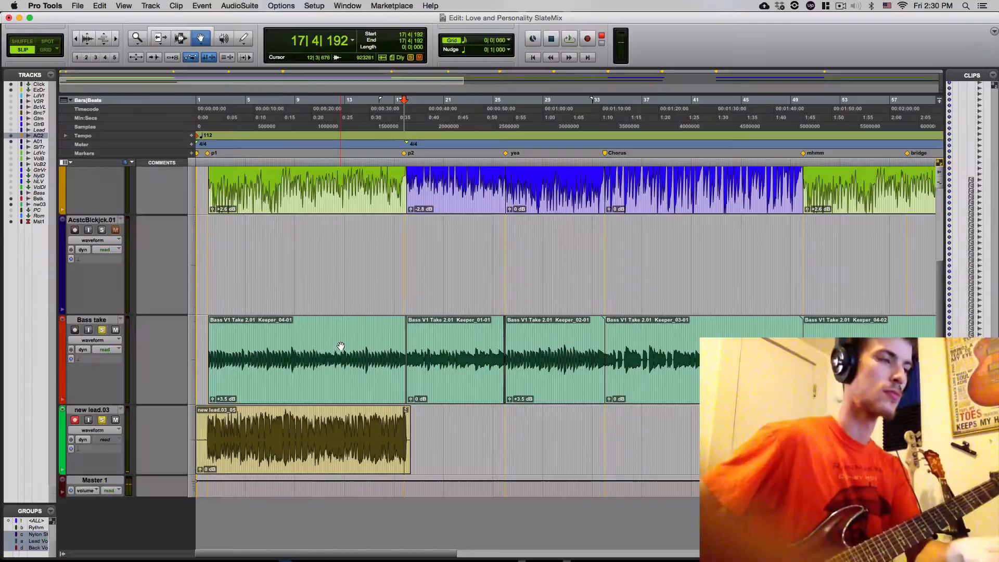
key("super+space")
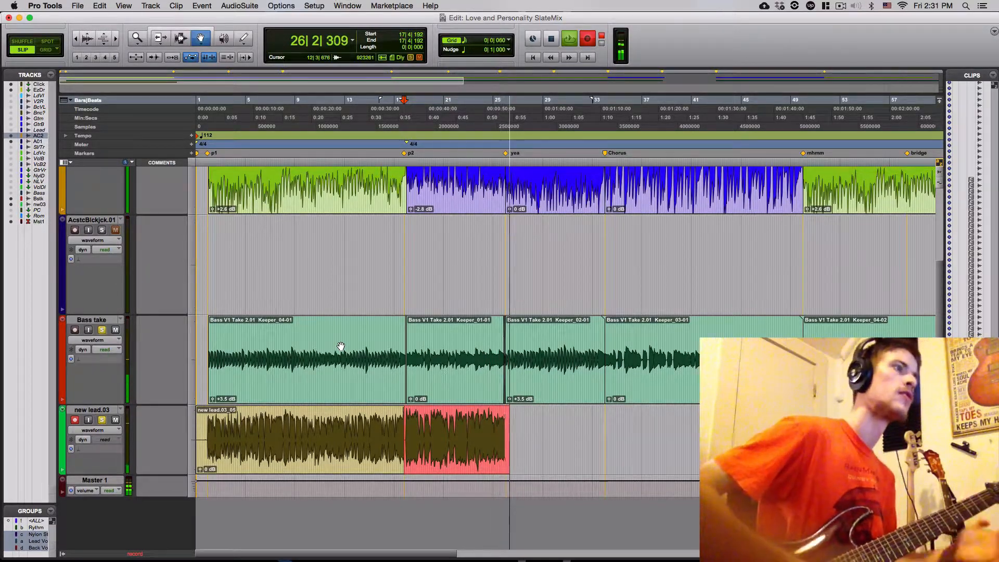
key("space")
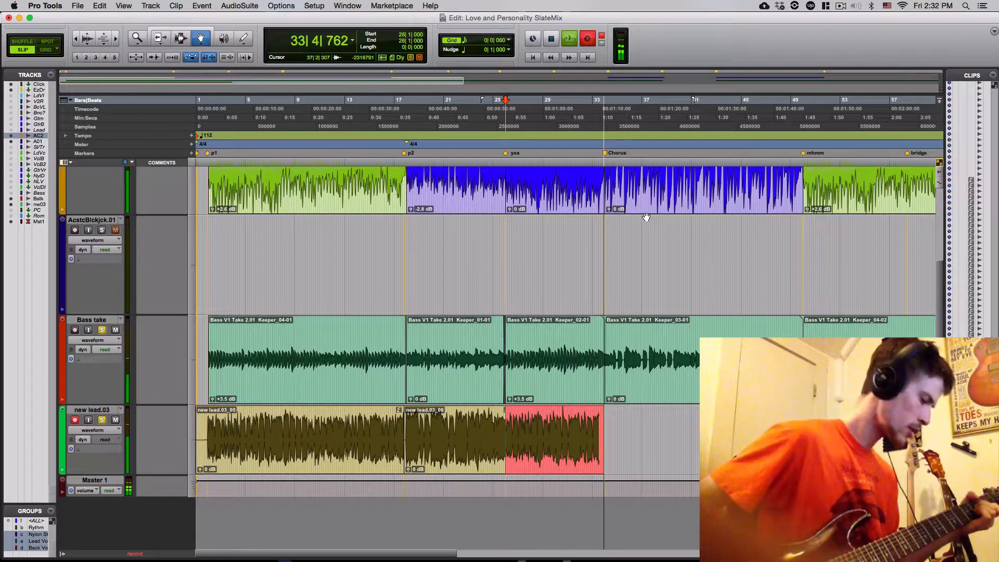
- Record the lead guitar from bar 26 to the Chorus marker, and play back the chorus section from bar 34
key("space")
key("space")
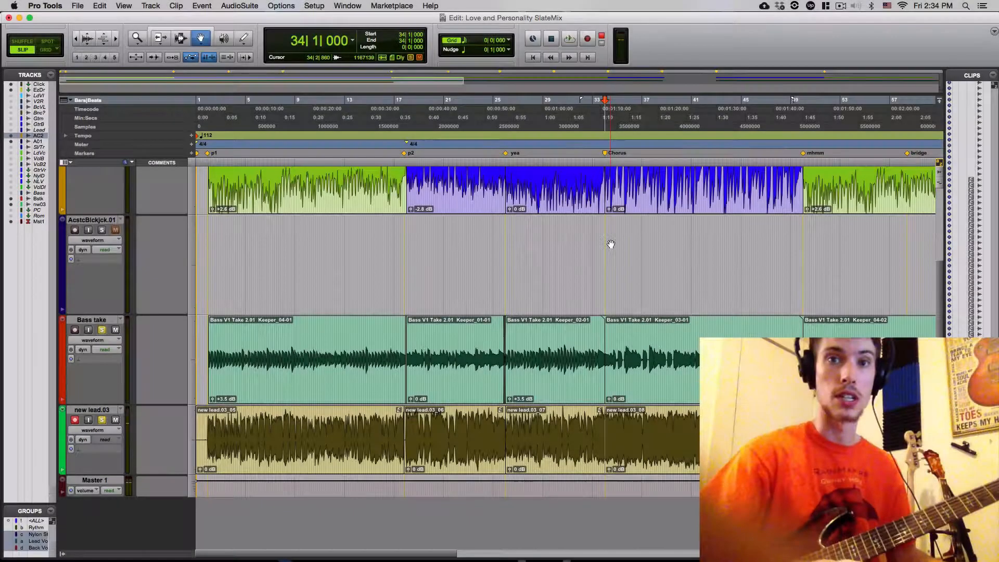
key("space")
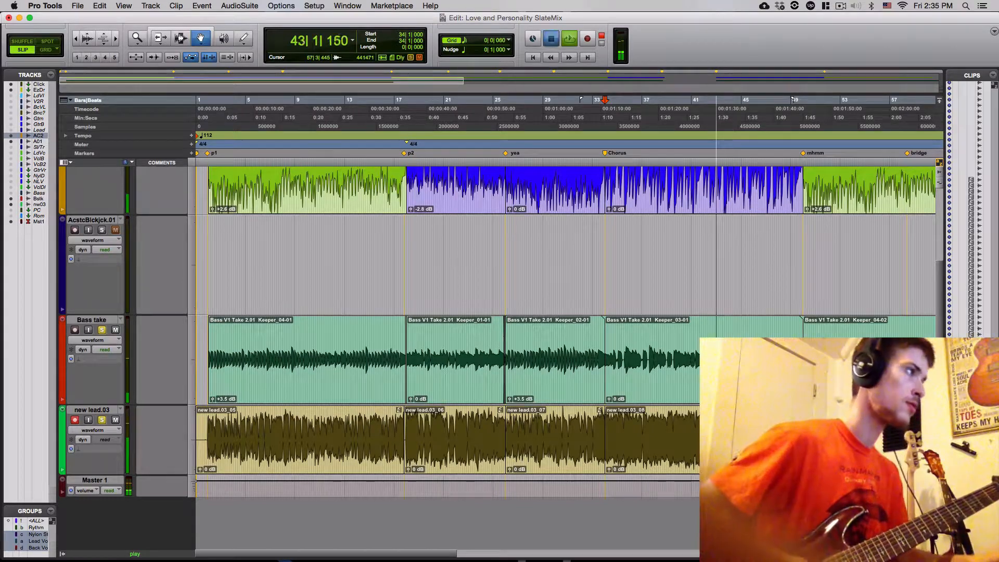
key("space")
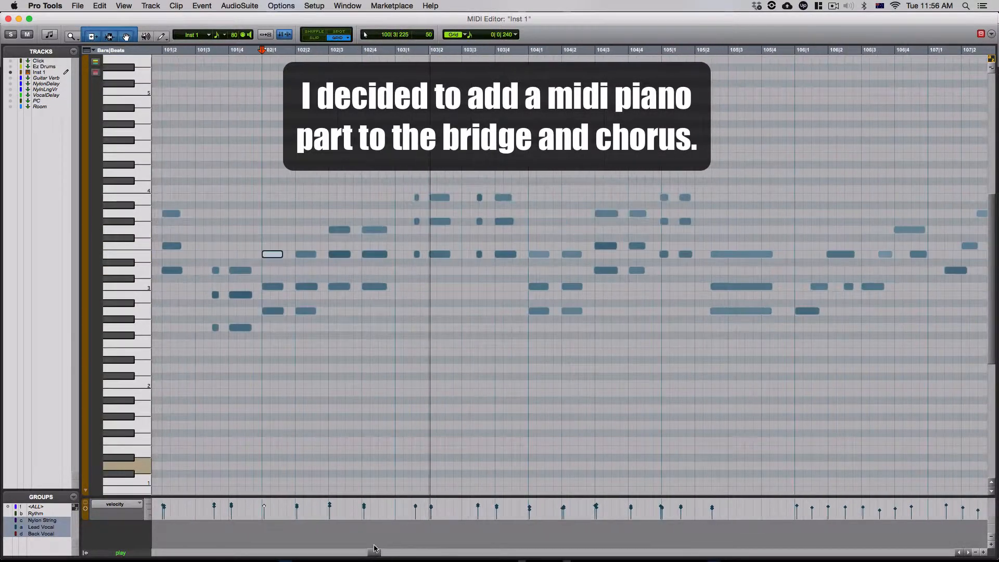
- Nudge the notes of the two short piano chords in bar 103 so each chord lines up, playing the passage back
left_click(416, 257)
mouse_move(418, 225)
left_mouse_down()
mouse_move(419, 197)
mouse_move(415, 221)
left_mouse_up()
left_click(328, 50)
key("space")
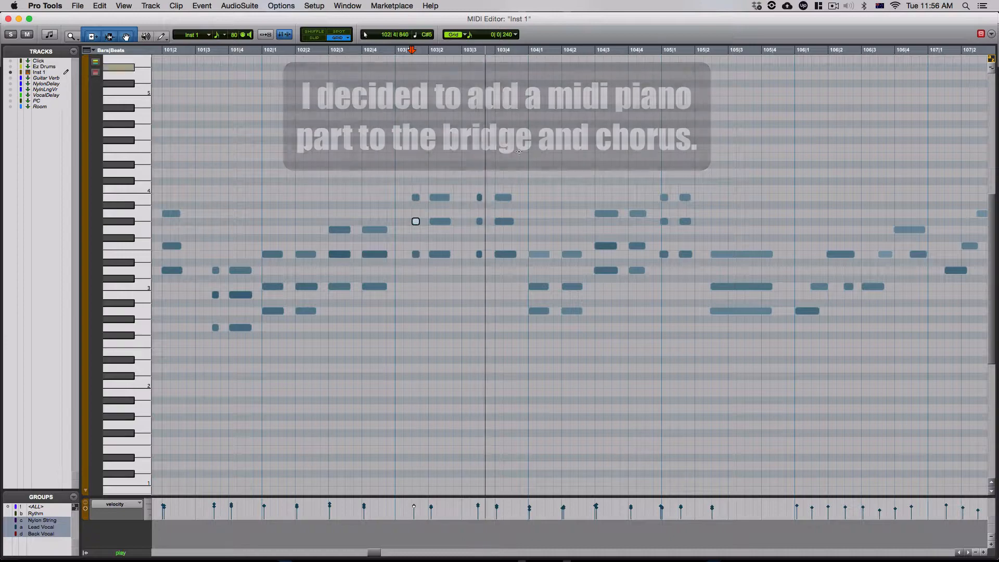
left_click_drag(479, 198, 481, 222)
left_click_drag(479, 255, 482, 255)
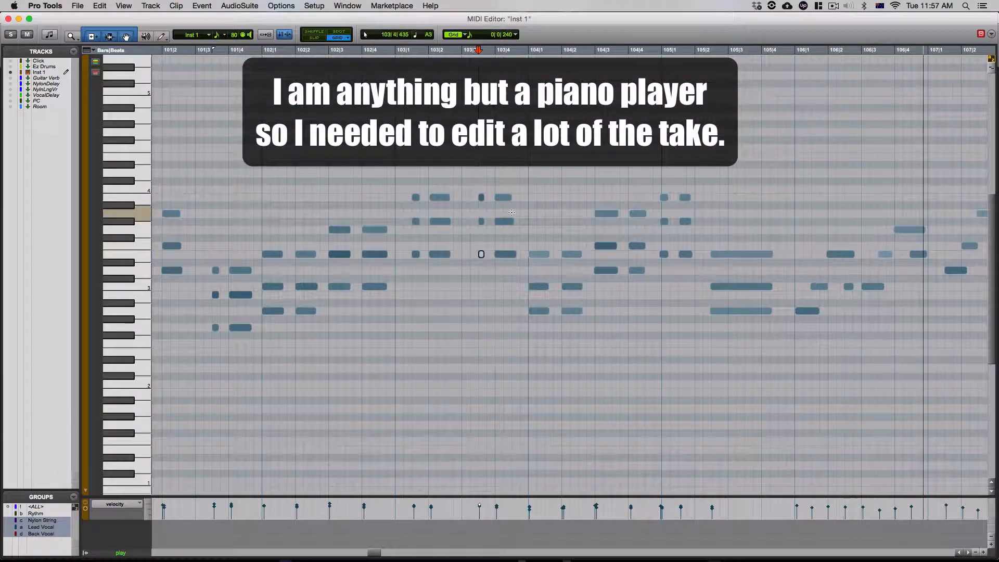
- Lengthen the three notes of the piano chord on beat 4 of bar 103 so that they all end together
left_click_drag(513, 222, 510, 255)
left_click(403, 51)
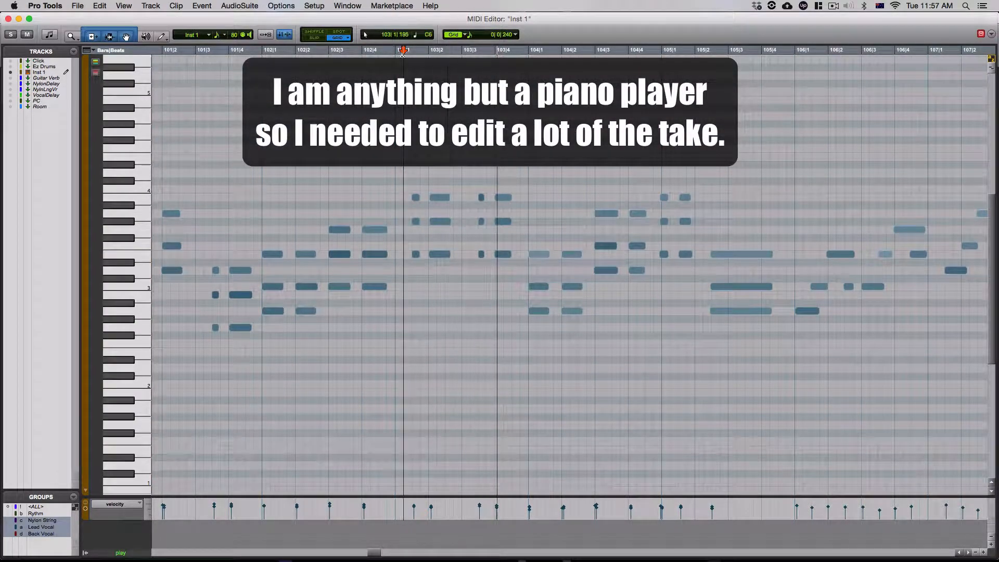
left_click_drag(510, 197, 519, 198)
left_click_drag(511, 222, 518, 222)
left_click_drag(510, 255, 519, 254)
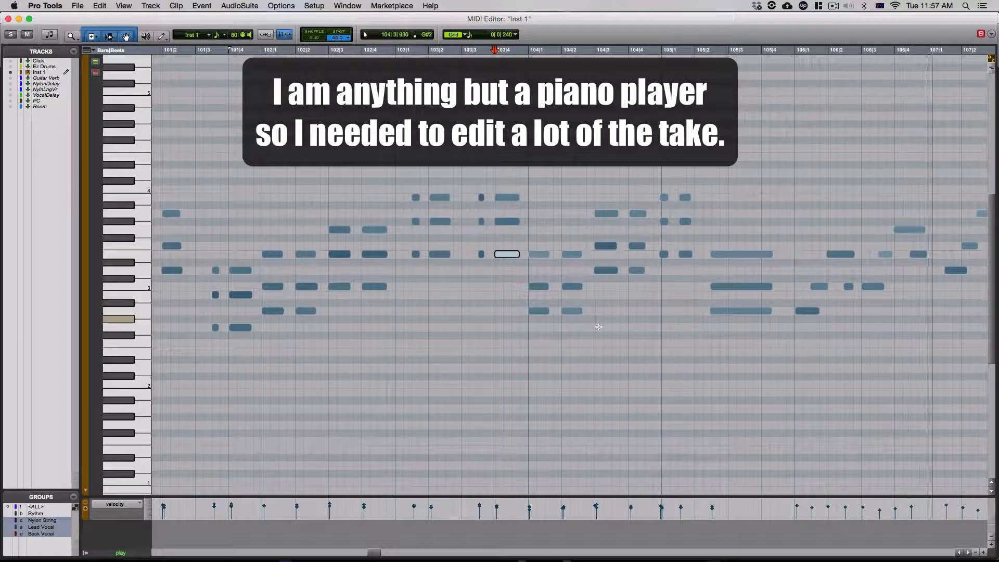
- Adjust the velocities of the piano notes in bar 106, playing back from the start of that bar to check them
left_click_drag(374, 553, 380, 553)
left_click(379, 51)
key("space")
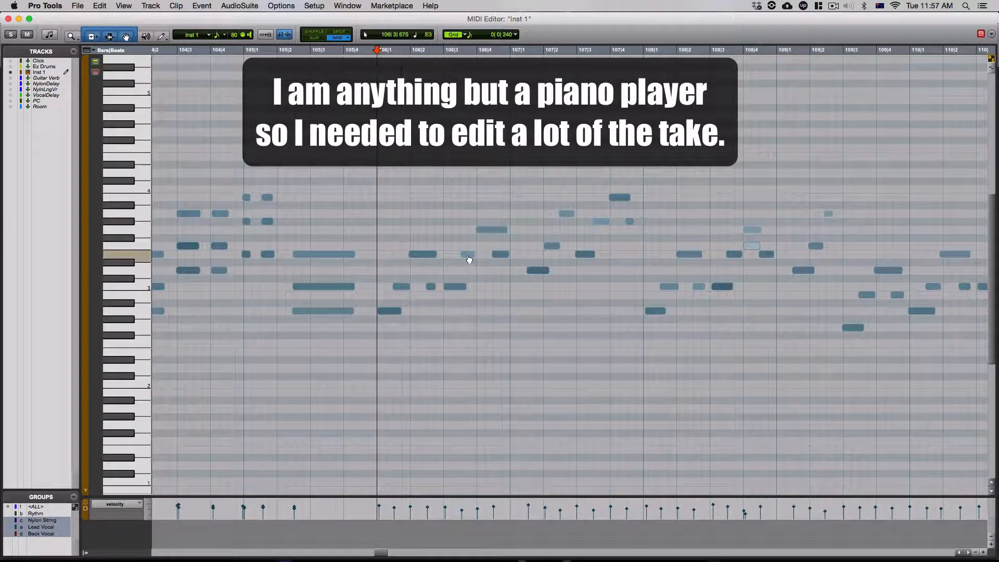
left_click_drag(461, 510, 463, 505)
left_click(378, 51)
key("space")
key("space")
left_click_drag(394, 508, 478, 506)
left_click(377, 51)
key("space")
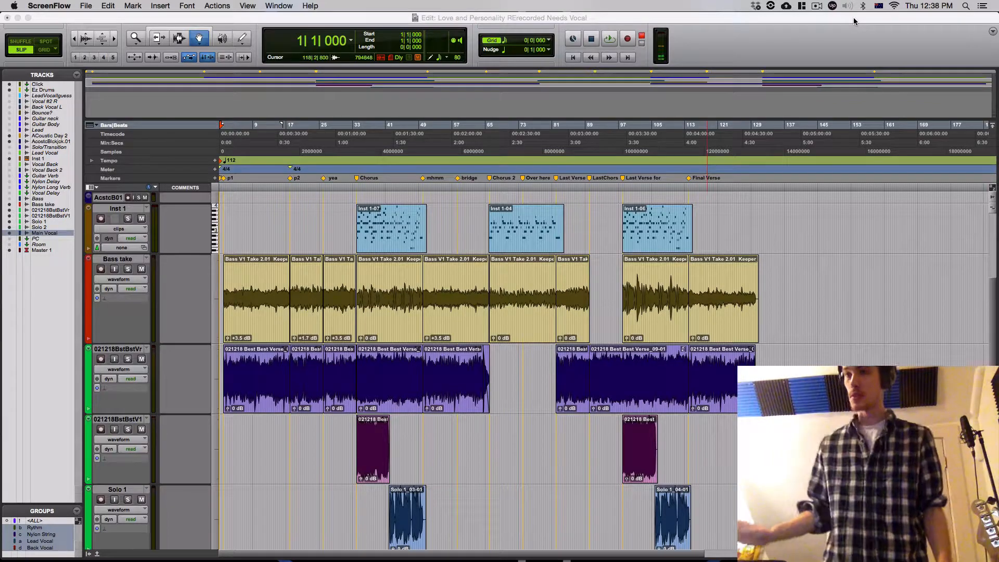
- Look over the arranged tracks from Ez Drums and acoustic guitar down to the empty Main Vocal track
scroll(628, 389, "up", 3)
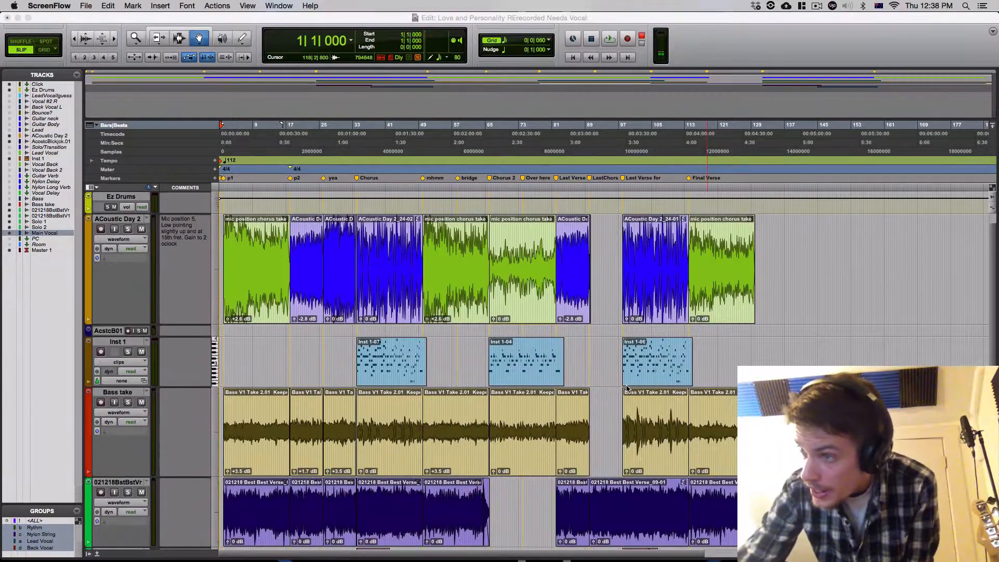
scroll(378, 255, "down", 3)
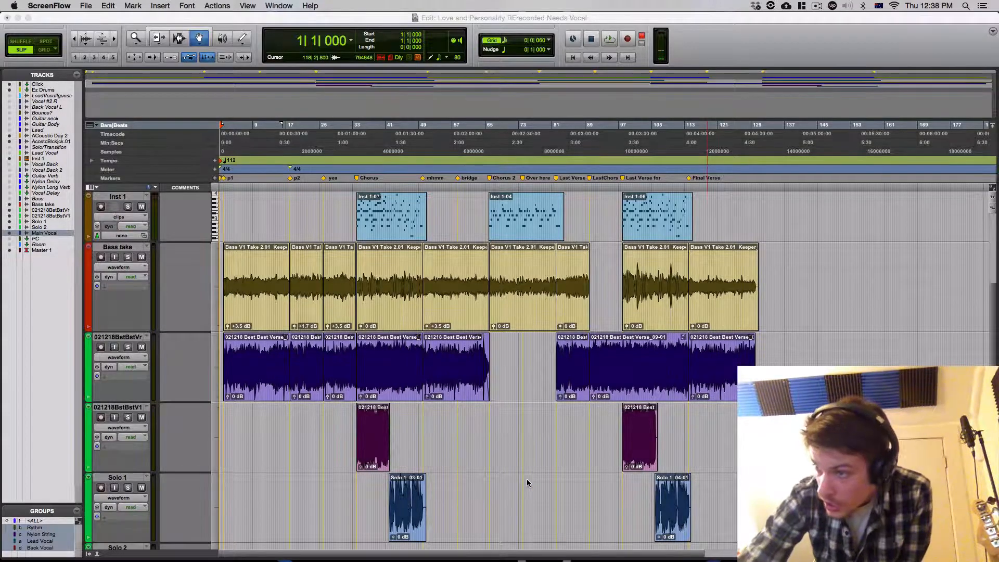
scroll(611, 426, "down", 3)
scroll(521, 416, "up", 6)
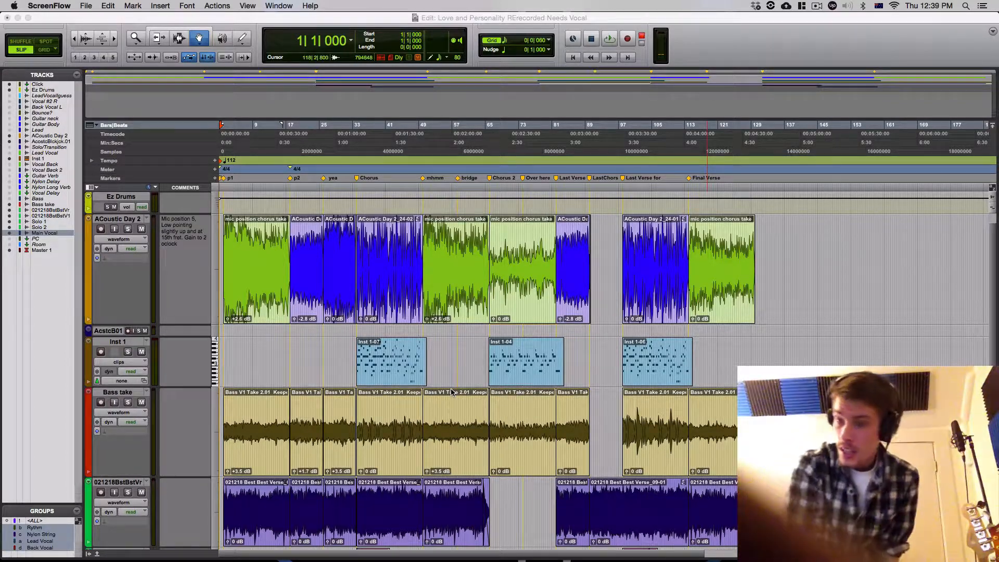
scroll(378, 439, "down", 10)
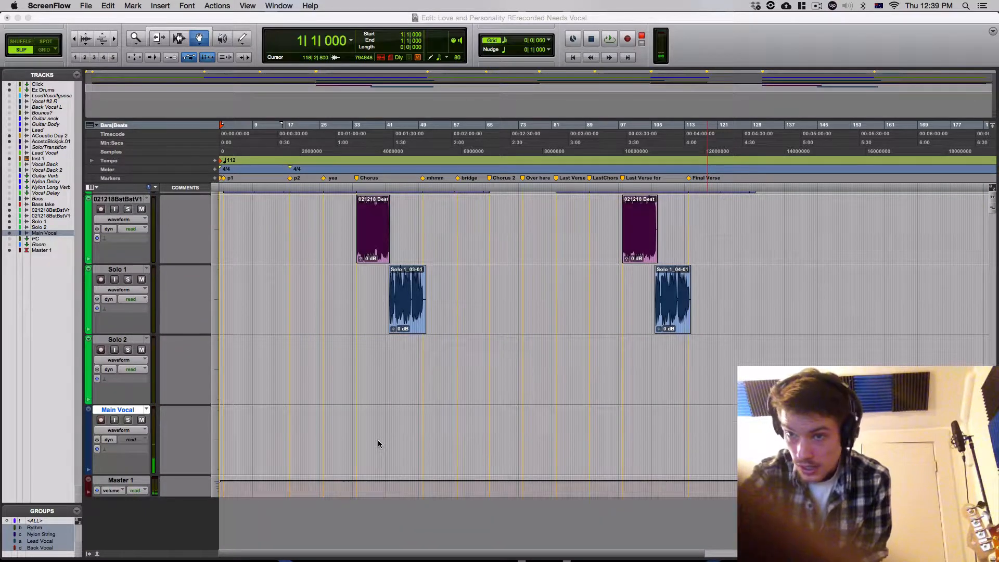
scroll(377, 439, "up", 4)
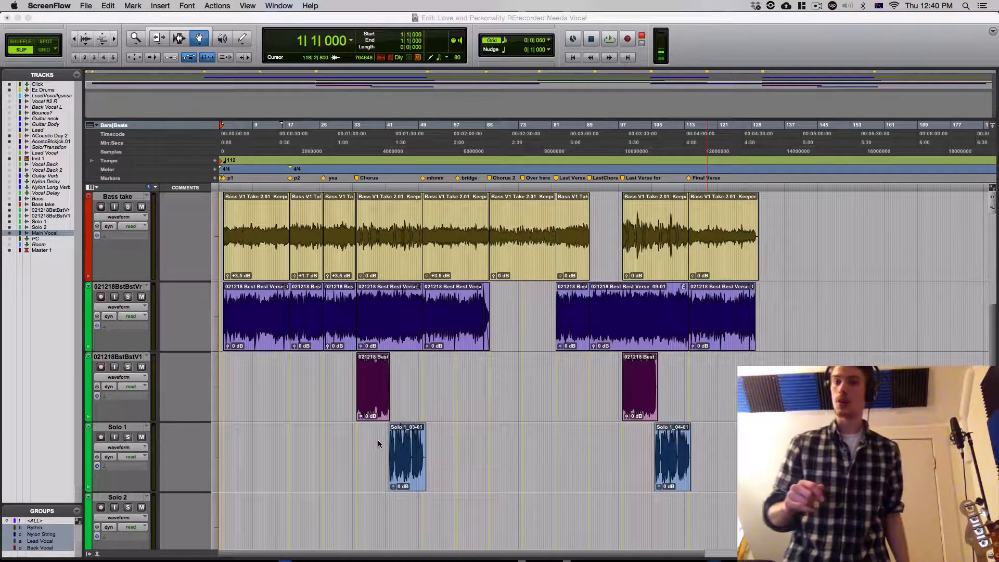
- Switch to Pro Tools and record the vocals on the Main Vocal track from bar 1
scroll(377, 439, "down", 3)
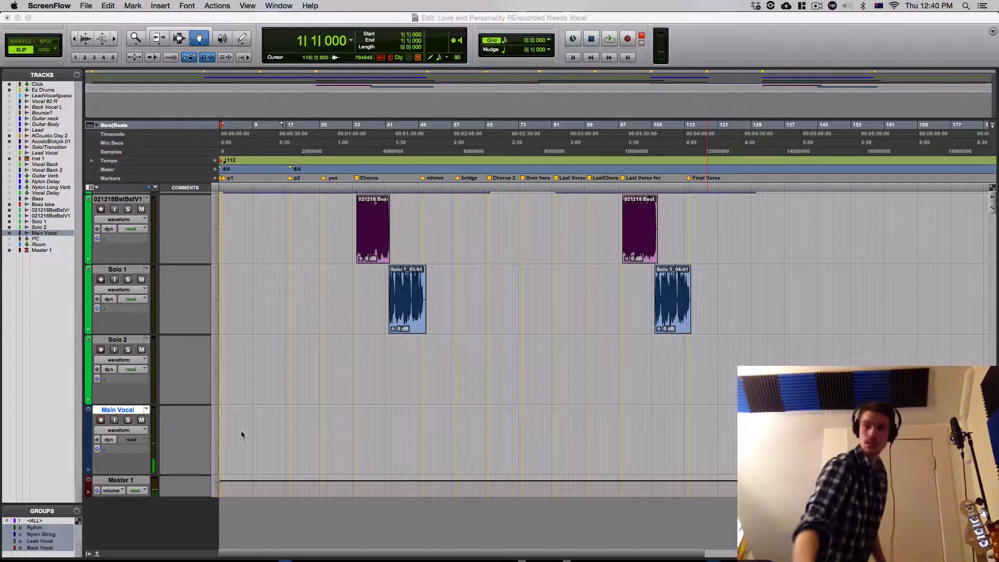
left_click(236, 17)
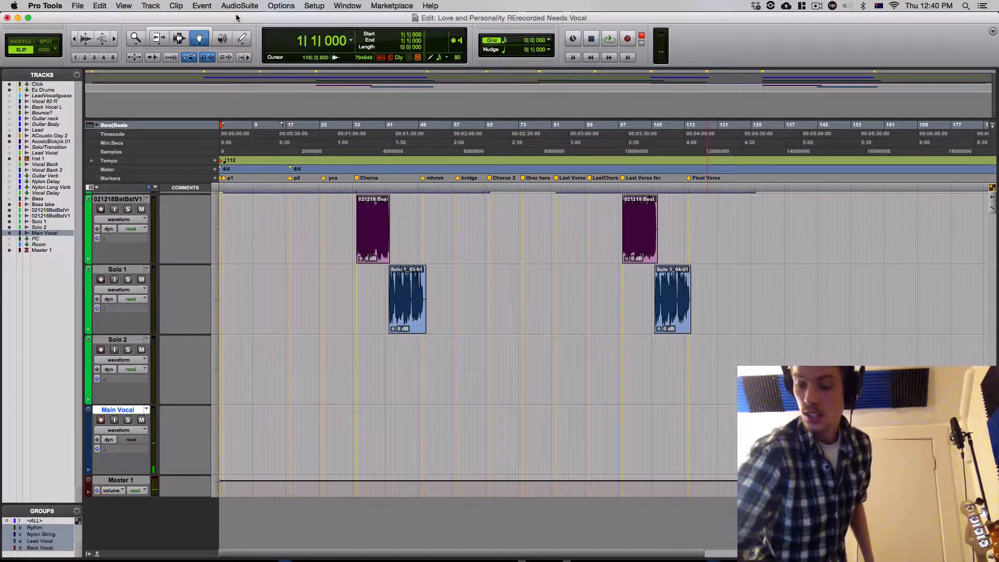
key("super+space")
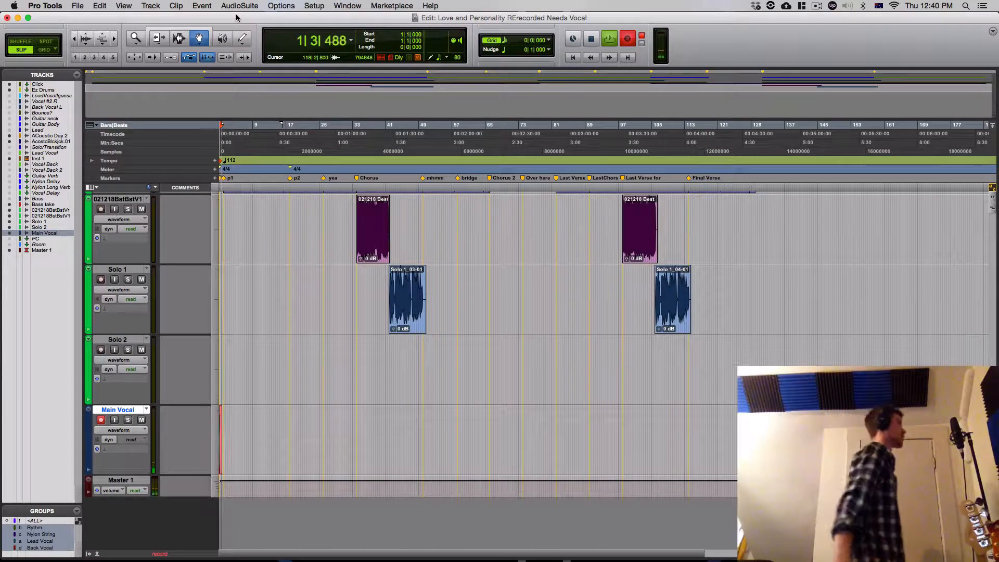